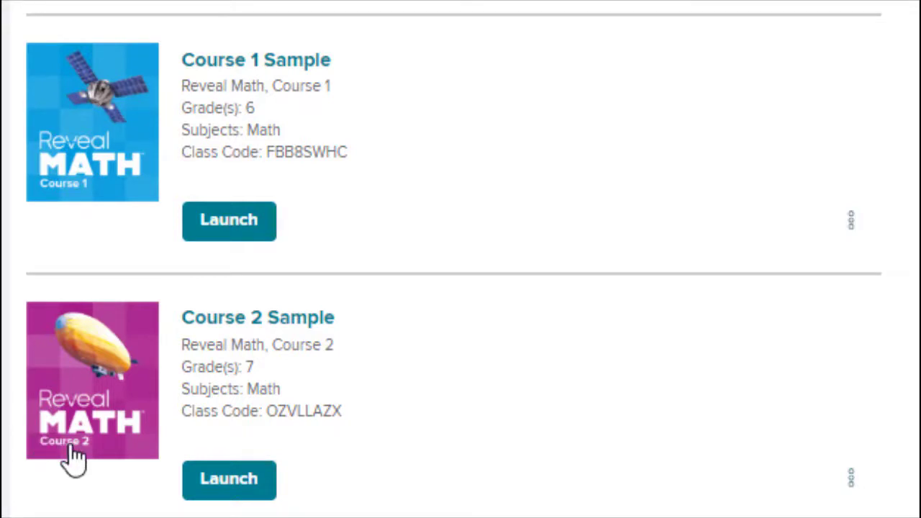
- Launch the Course 2 Sample course to reach its dashboard
{"action": "left_click", "coordinate": [234, 486]}
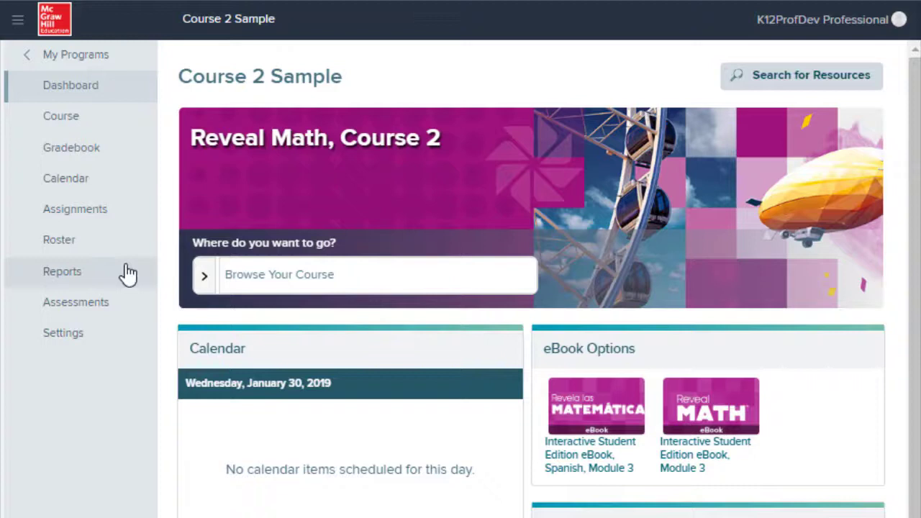
- Open the course's Activity Performance report and confirm its 10/31/2018 to 01/30/2019 date range
{"action": "left_click", "coordinate": [99, 282]}
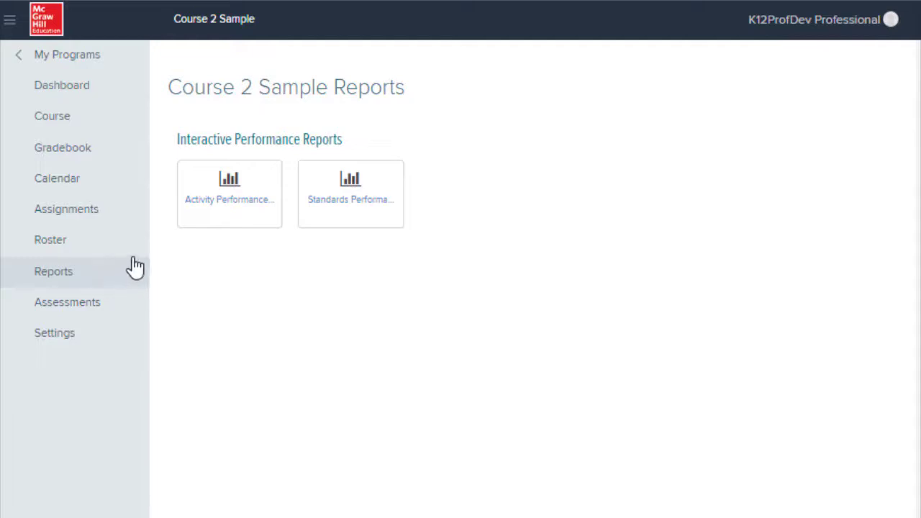
{"action": "left_click", "coordinate": [242, 224]}
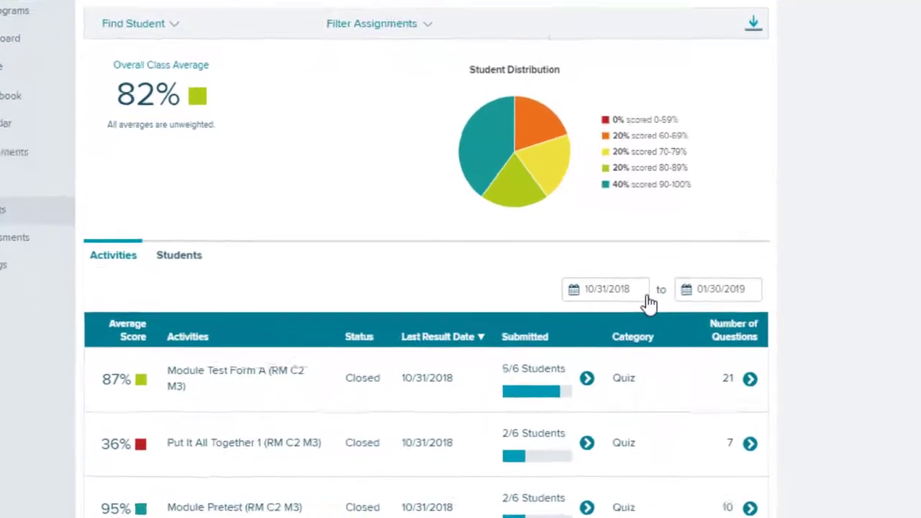
{"action": "left_click", "coordinate": [655, 310]}
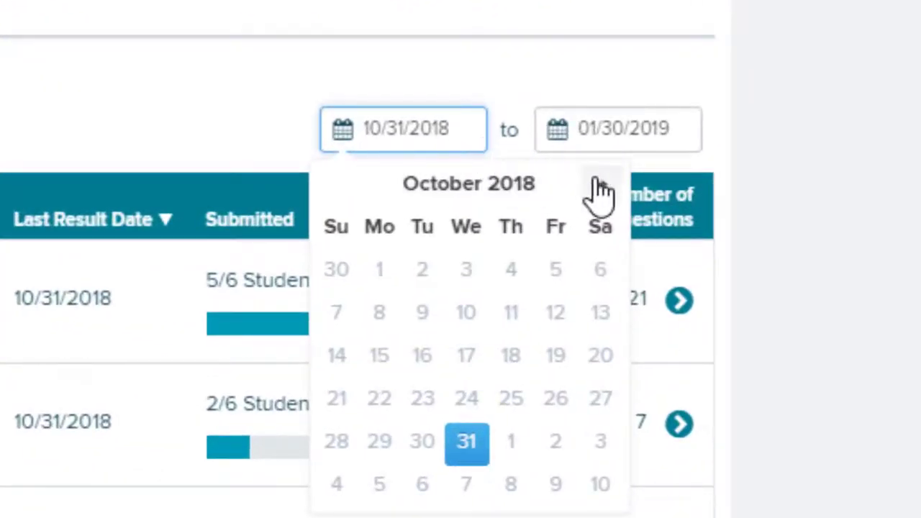
{"action": "left_click", "coordinate": [640, 159]}
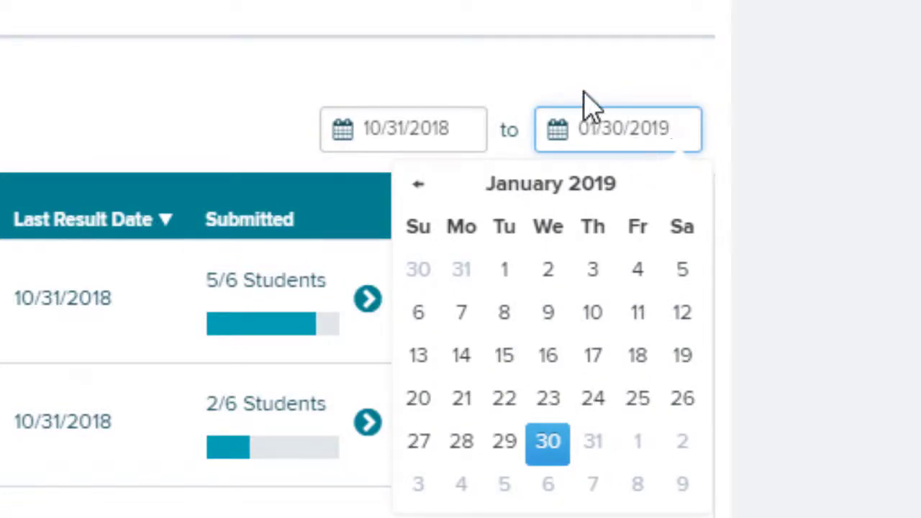
{"action": "left_click", "coordinate": [524, 115]}
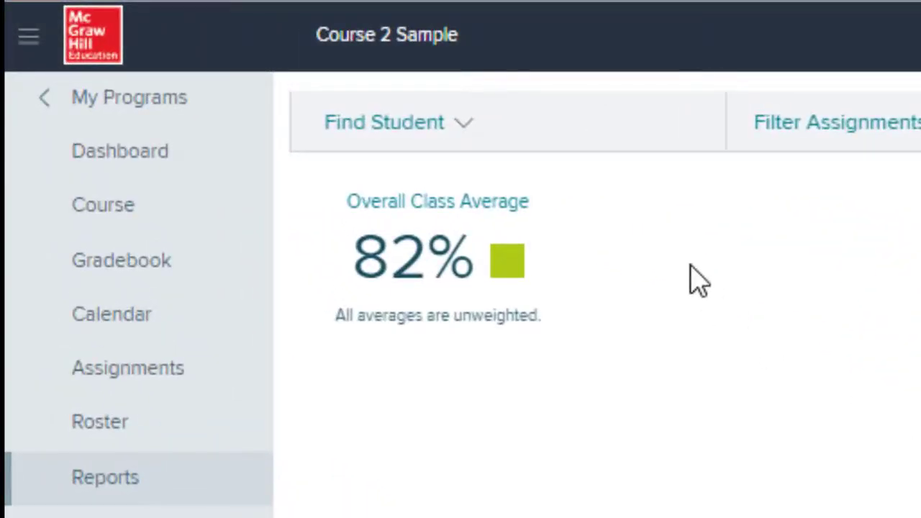
- View the first sample student's report and their Module Vocabulary Test answers, then return to it
{"action": "left_click", "coordinate": [464, 128]}
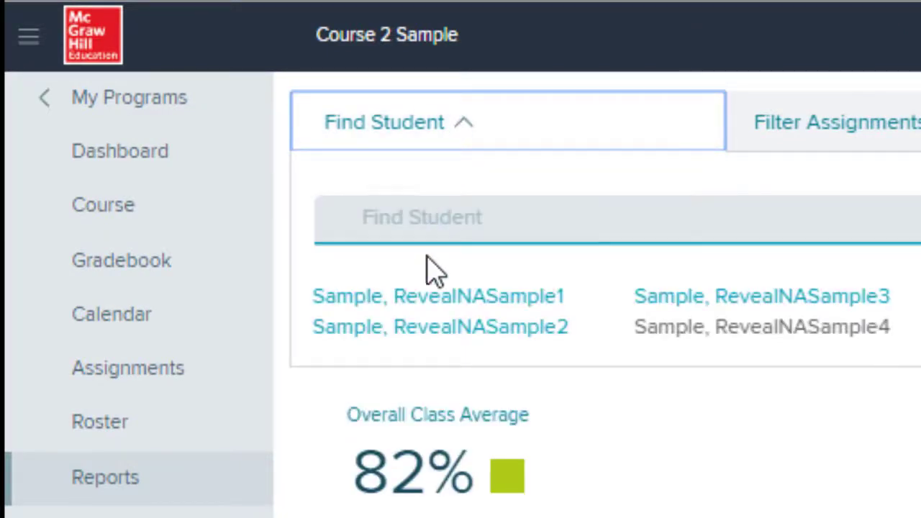
{"action": "left_click", "coordinate": [441, 306]}
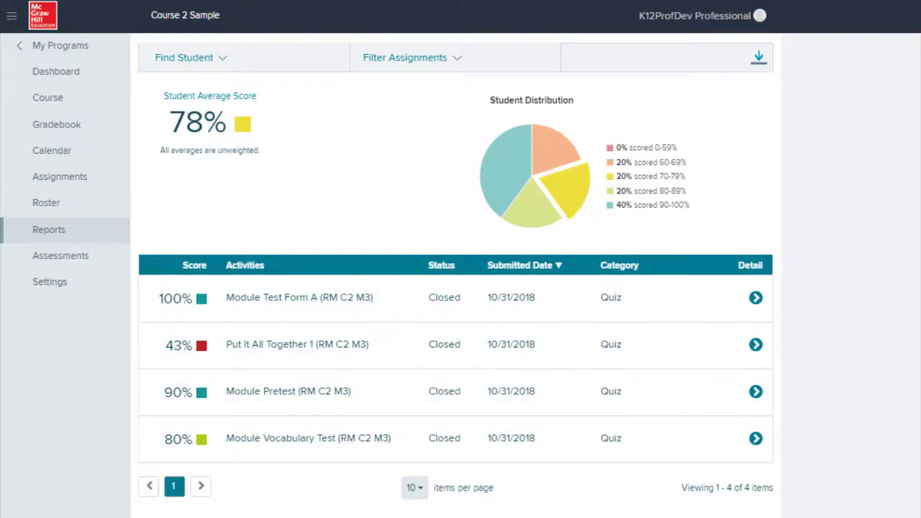
{"action": "left_click", "coordinate": [753, 443]}
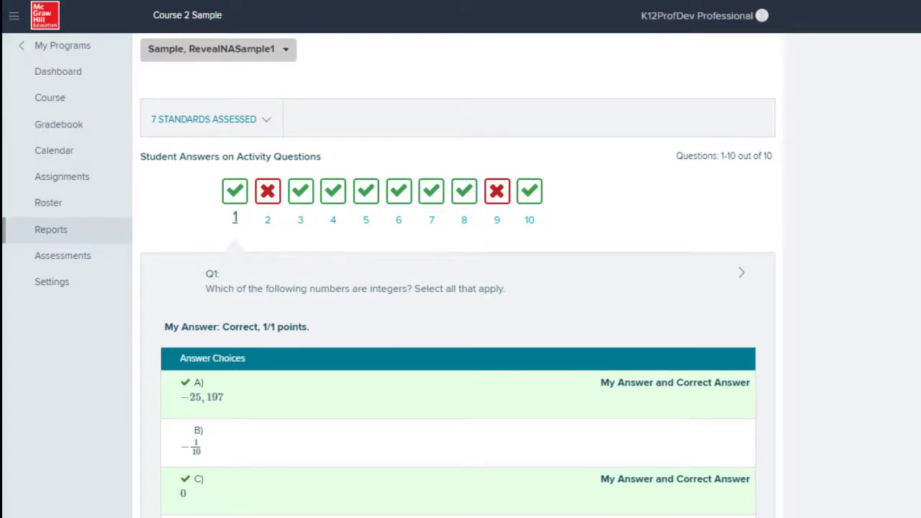
{"action": "scroll", "coordinate": [458, 288], "scroll_direction": "up", "scroll_amount": 1}
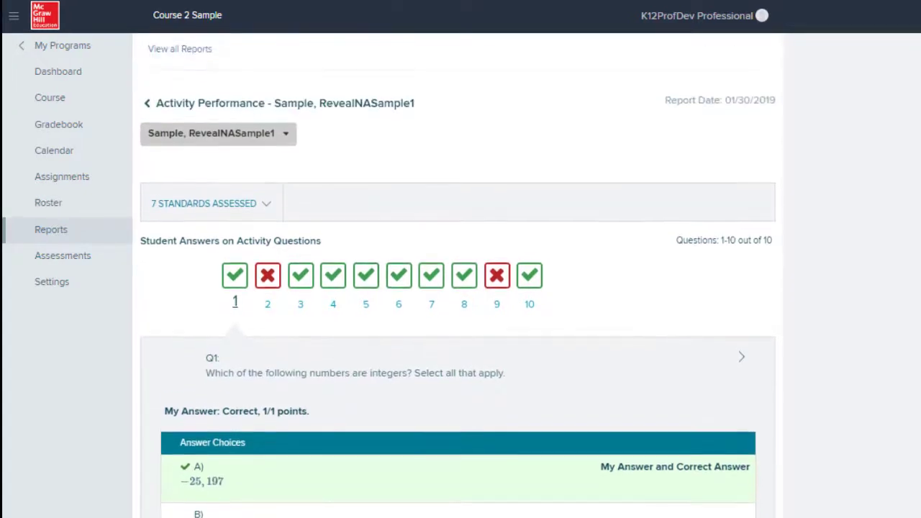
{"action": "left_click", "coordinate": [358, 108]}
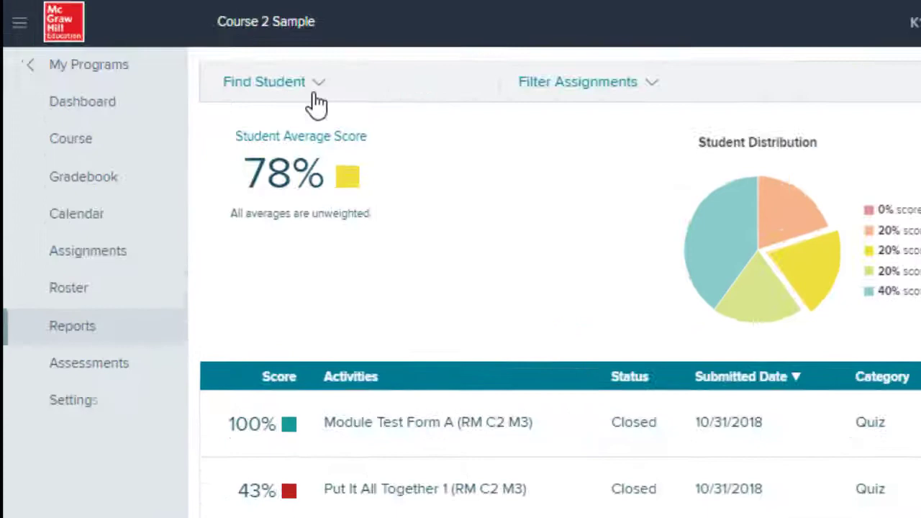
- Switch the Find Student selection back to All Students
{"action": "left_click", "coordinate": [223, 66]}
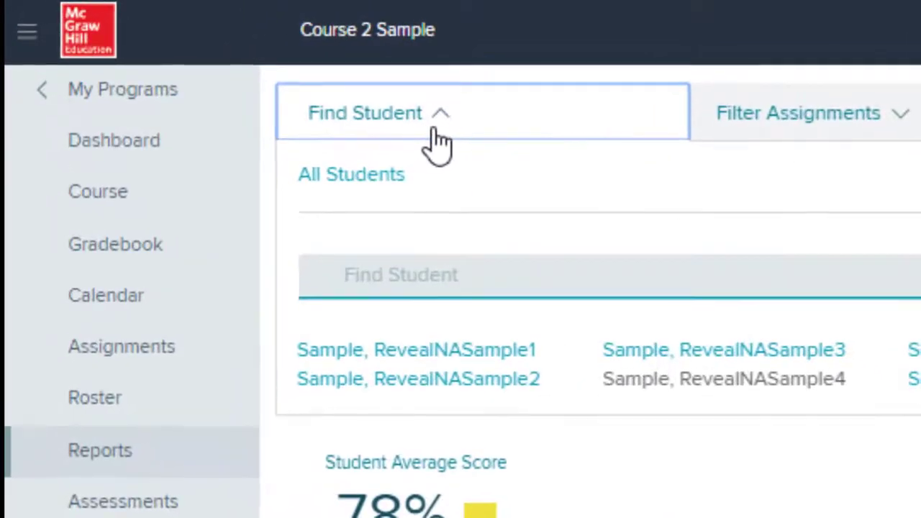
{"action": "left_click", "coordinate": [403, 188]}
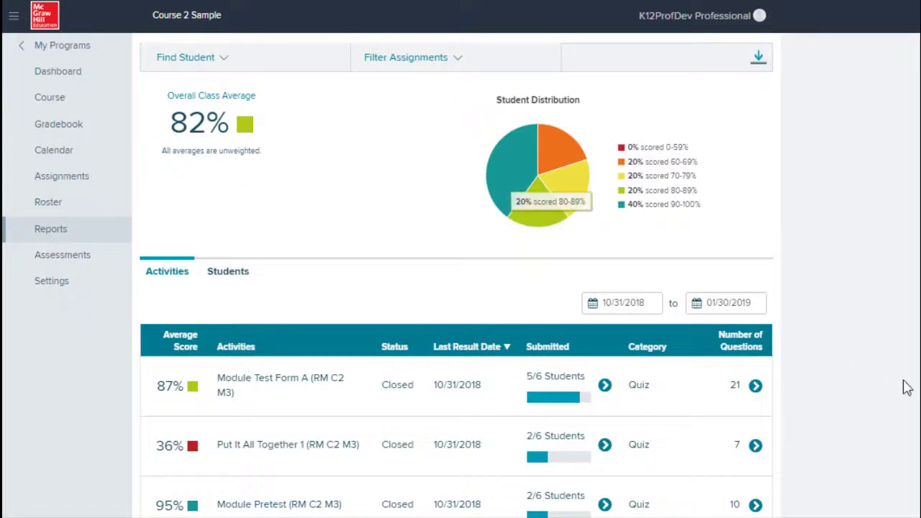
{"action": "scroll", "coordinate": [905, 385], "scroll_direction": "down", "scroll_amount": 3}
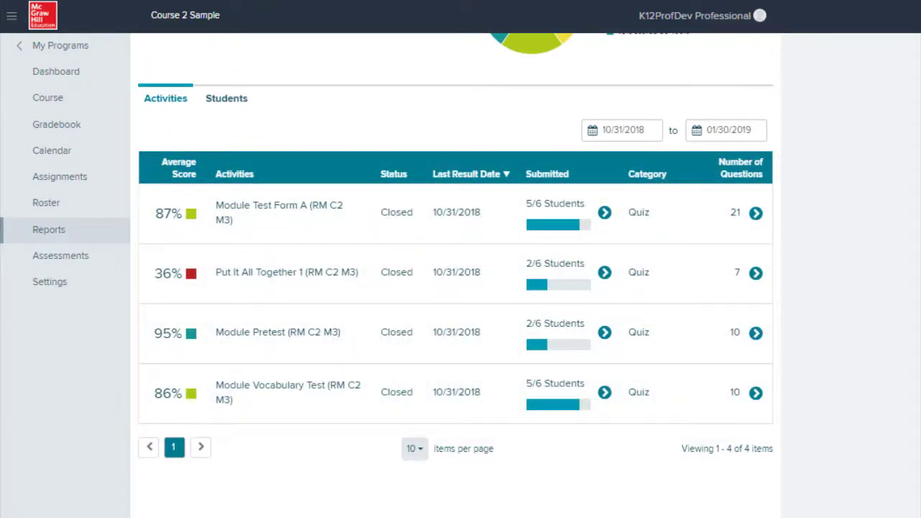
- Review the class question results for Module Vocabulary Test, then return to the class report
{"action": "left_click", "coordinate": [755, 395]}
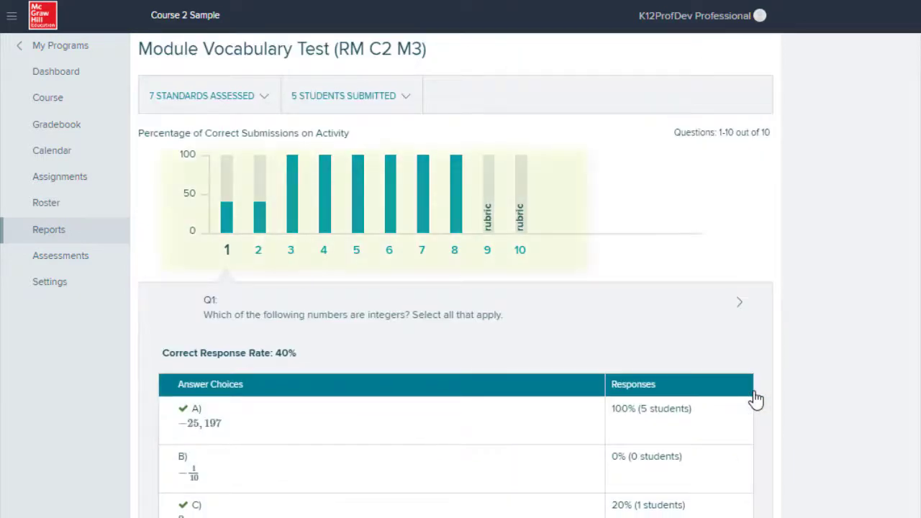
{"action": "scroll", "coordinate": [756, 399], "scroll_direction": "down", "scroll_amount": 5}
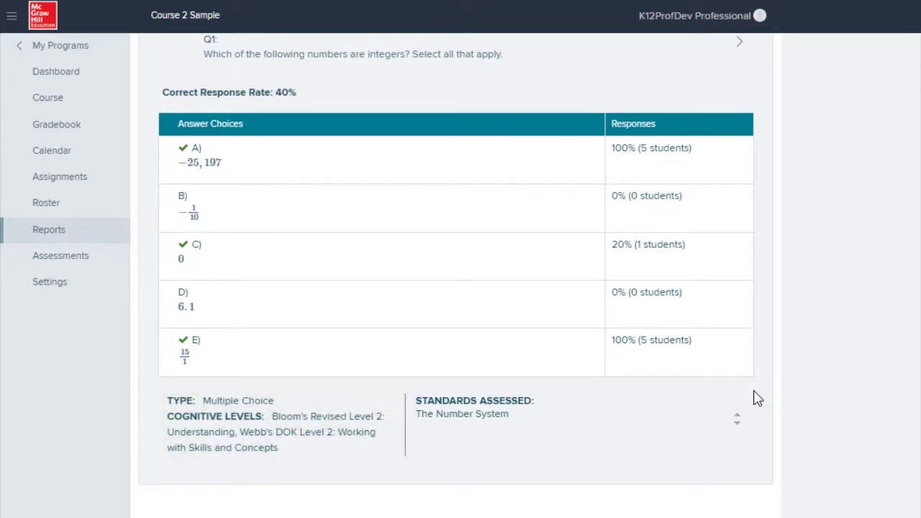
{"action": "scroll", "coordinate": [630, 258], "scroll_direction": "up", "scroll_amount": 7}
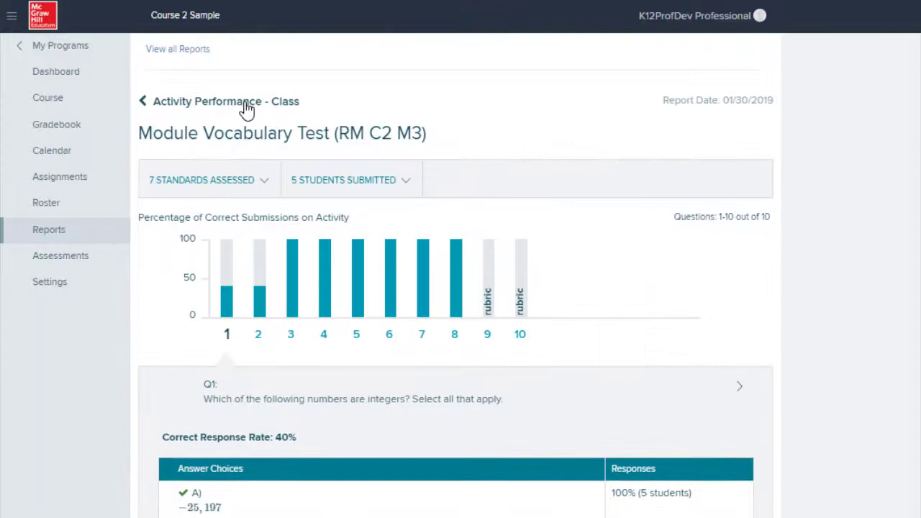
{"action": "left_click", "coordinate": [249, 110]}
- Check which students submitted Module Vocabulary Test, then return to the 82% class report
{"action": "scroll", "coordinate": [885, 317], "scroll_direction": "down", "scroll_amount": 4}
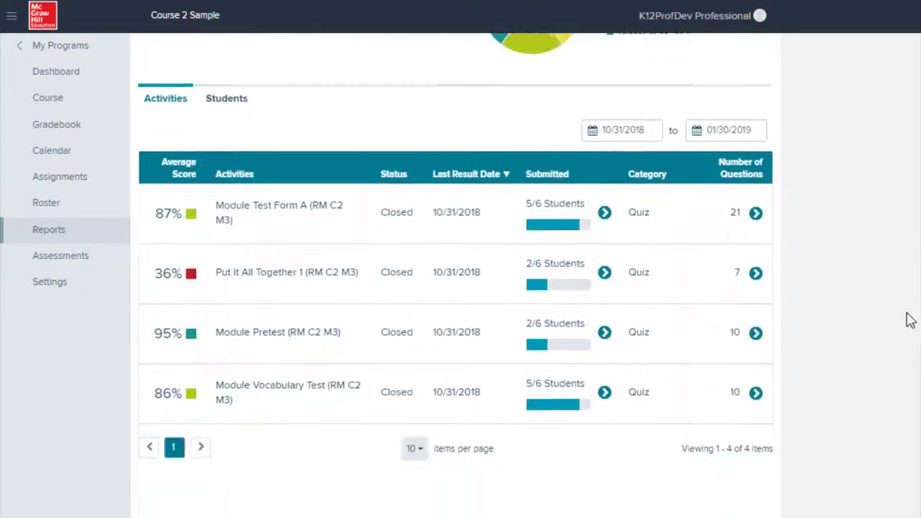
{"action": "scroll", "coordinate": [910, 320], "scroll_direction": "up", "scroll_amount": 3}
{"action": "scroll", "coordinate": [910, 320], "scroll_direction": "down", "scroll_amount": 1}
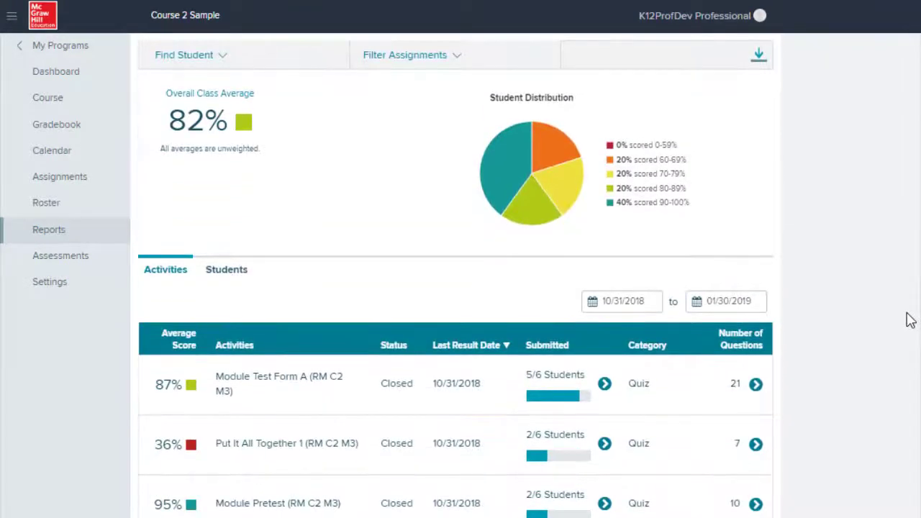
{"action": "scroll", "coordinate": [910, 321], "scroll_direction": "down", "scroll_amount": 2}
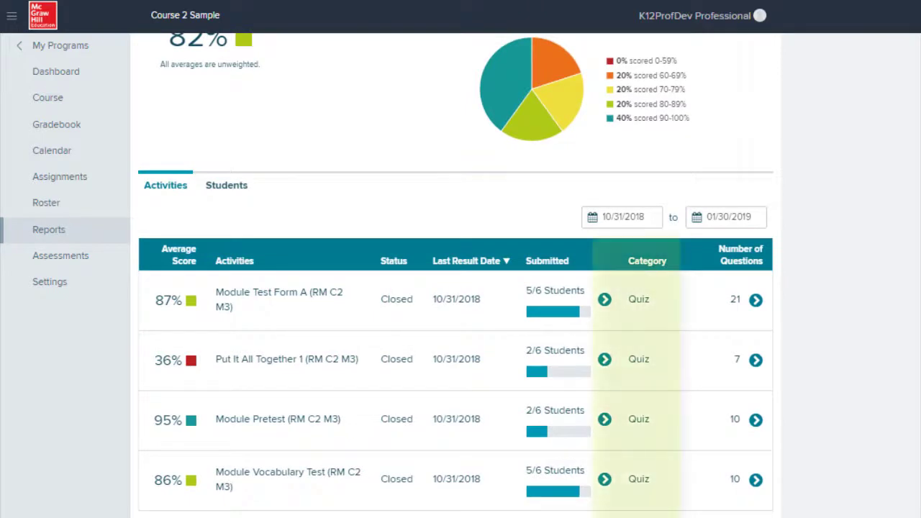
{"action": "left_click", "coordinate": [605, 480]}
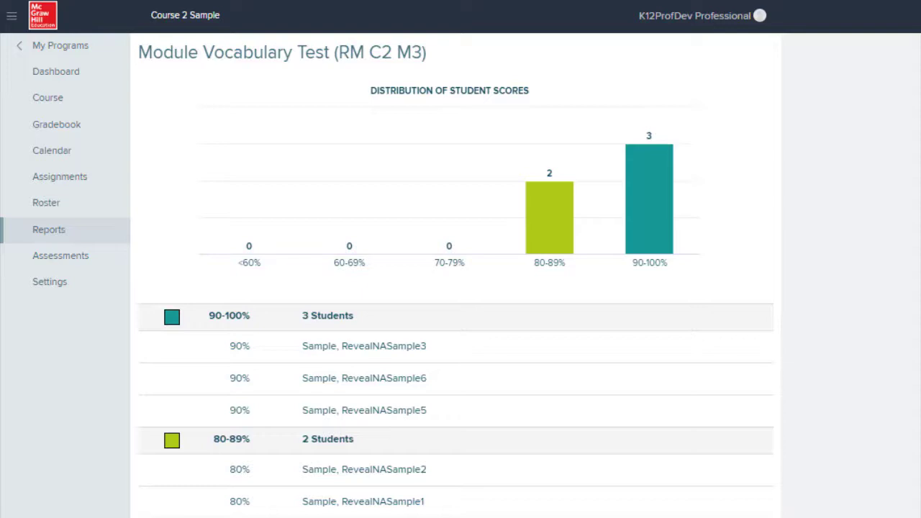
{"action": "scroll", "coordinate": [456, 280], "scroll_direction": "up", "scroll_amount": 2}
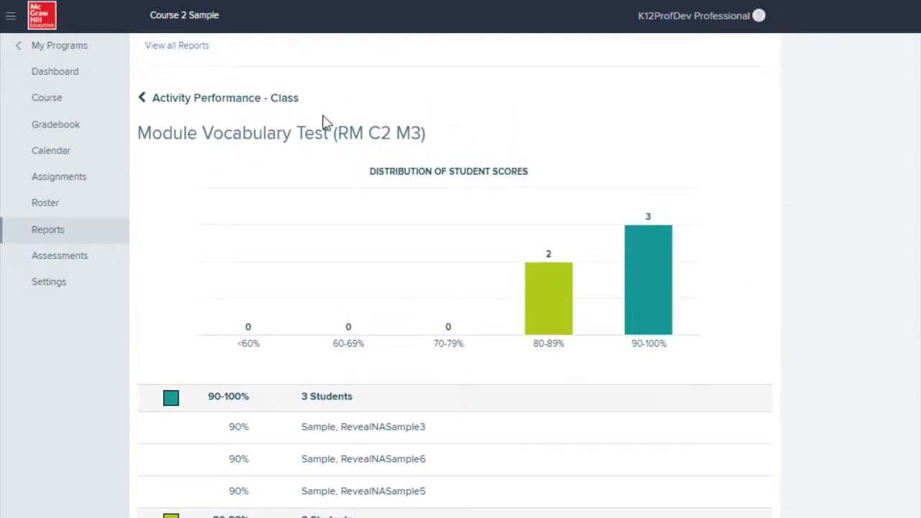
{"action": "left_click", "coordinate": [284, 101]}
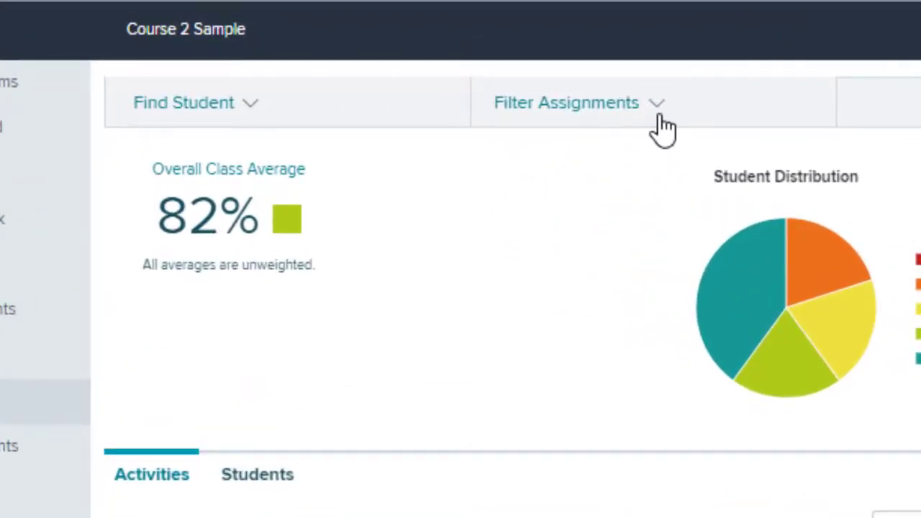
- Uncheck Homework in Filter Assignments and apply, then scroll through the four quiz activities
{"action": "left_click", "coordinate": [659, 121]}
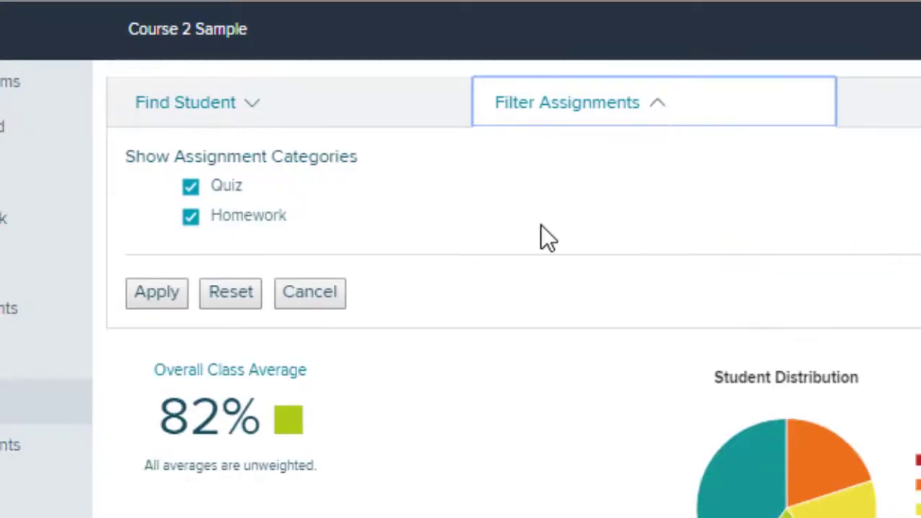
{"action": "left_click", "coordinate": [263, 218]}
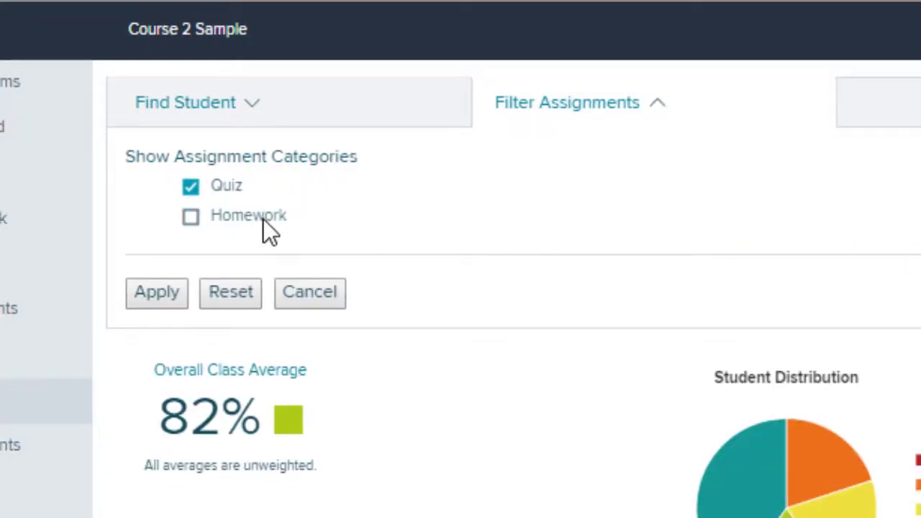
{"action": "left_click", "coordinate": [154, 295]}
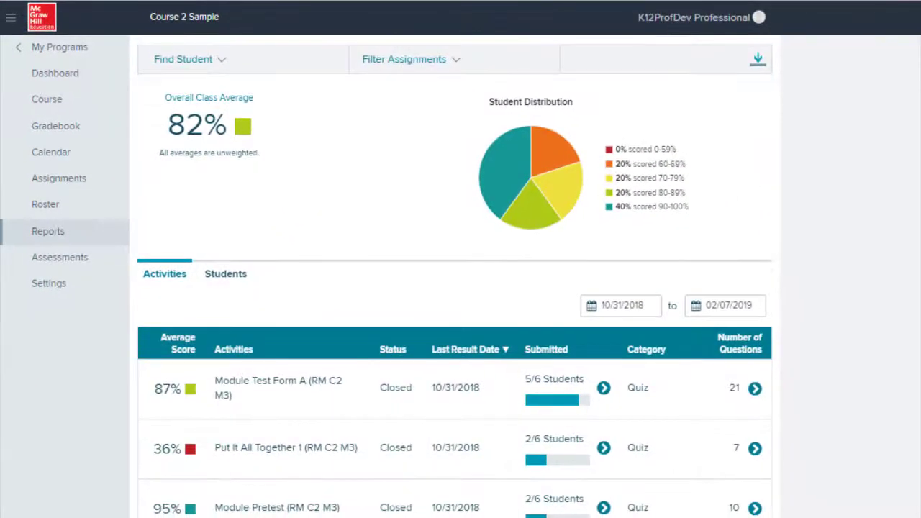
{"action": "scroll", "coordinate": [455, 288], "scroll_direction": "down", "scroll_amount": 3}
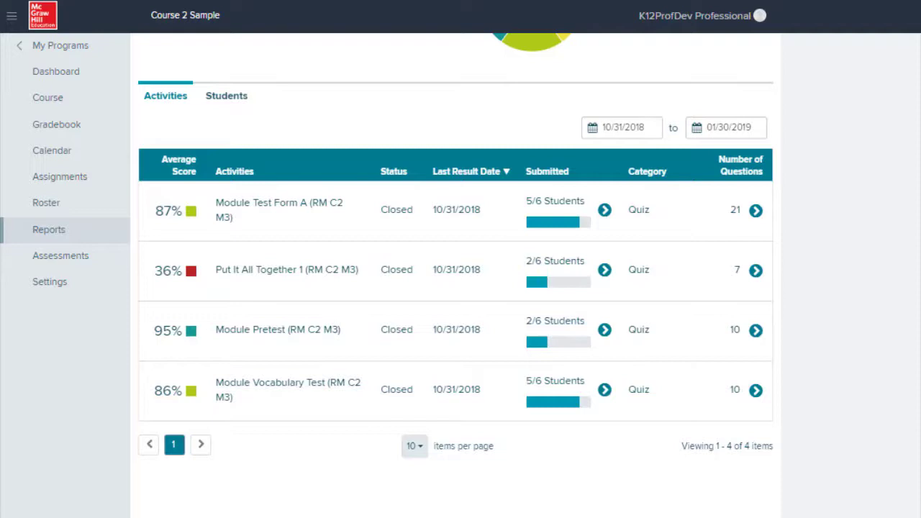
{"action": "scroll", "coordinate": [457, 275], "scroll_direction": "up", "scroll_amount": 5}
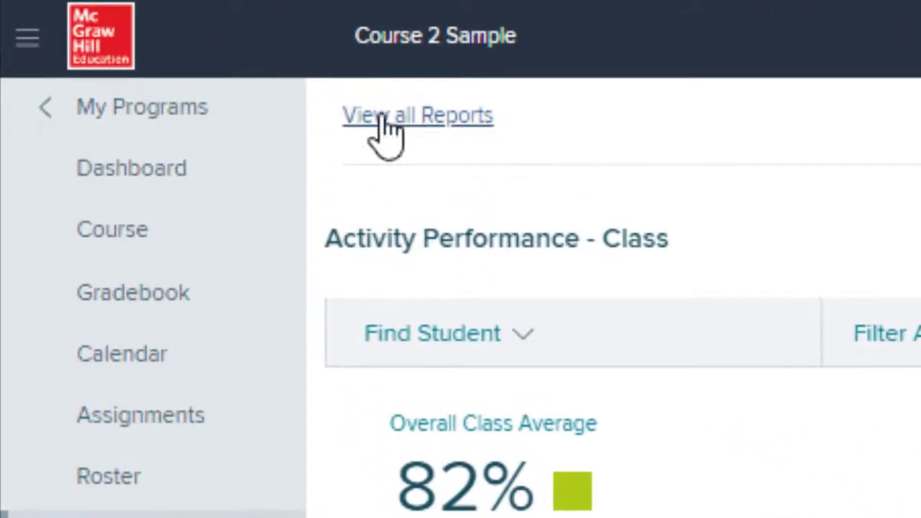
- Open Standards Performance from all reports, showing Grade 7 Number System at 89% across 48 questions
{"action": "left_click", "coordinate": [382, 117]}
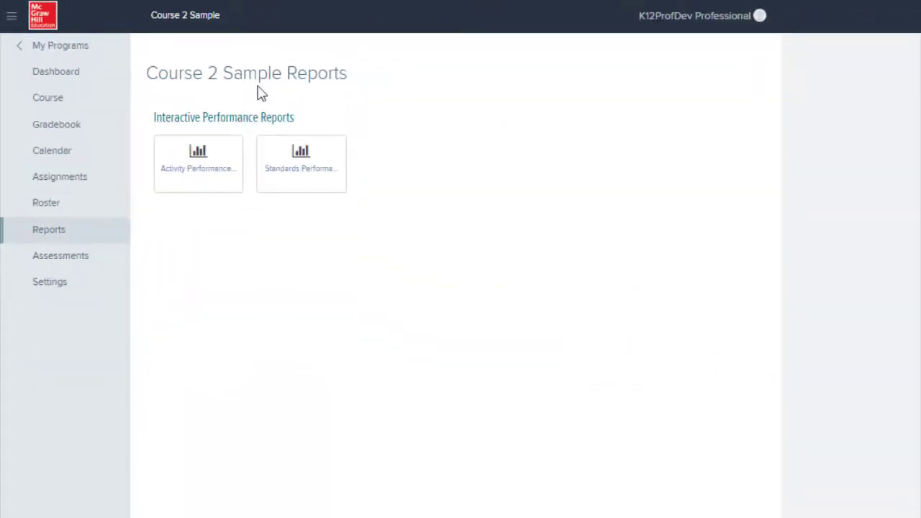
{"action": "left_click", "coordinate": [310, 160]}
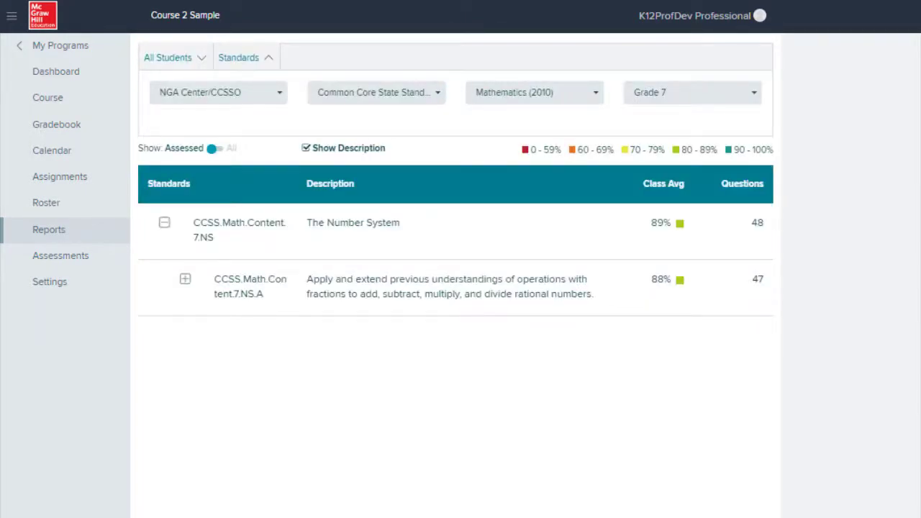
{"action": "key", "text": "Tab"}
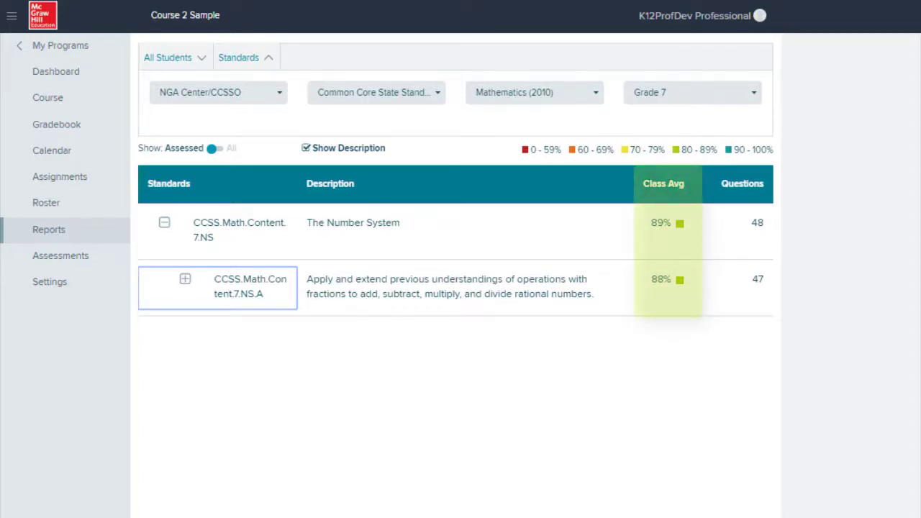
{"action": "left_click", "coordinate": [186, 281]}
{"action": "scroll", "coordinate": [794, 382], "scroll_direction": "down", "scroll_amount": 3}
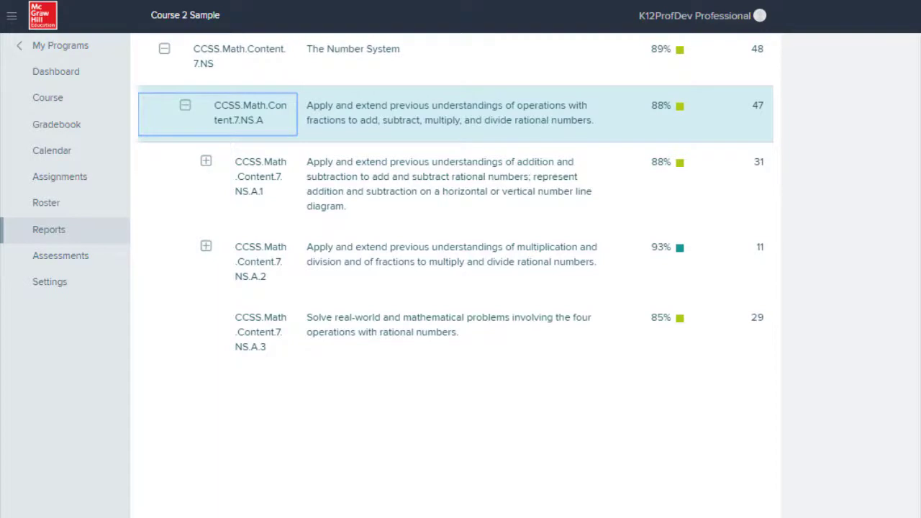
{"action": "left_click", "coordinate": [206, 164]}
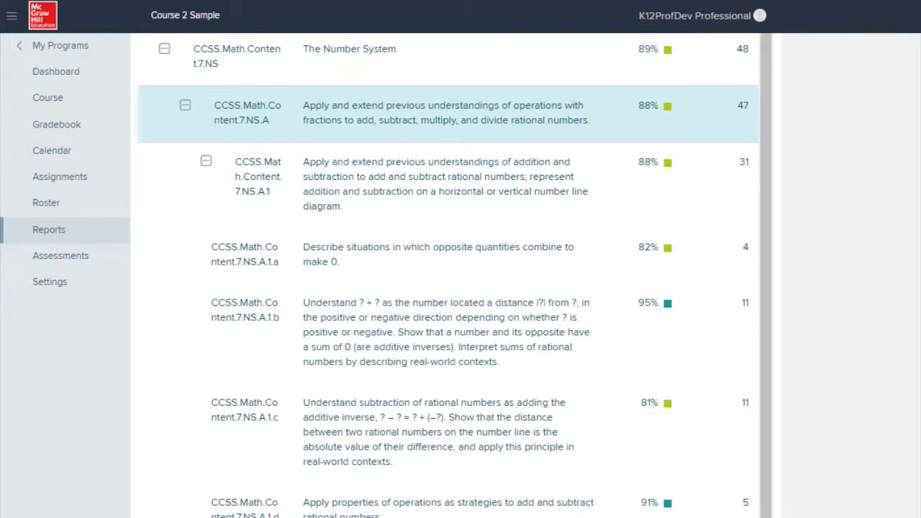
{"action": "scroll", "coordinate": [446, 288], "scroll_direction": "down", "scroll_amount": 1}
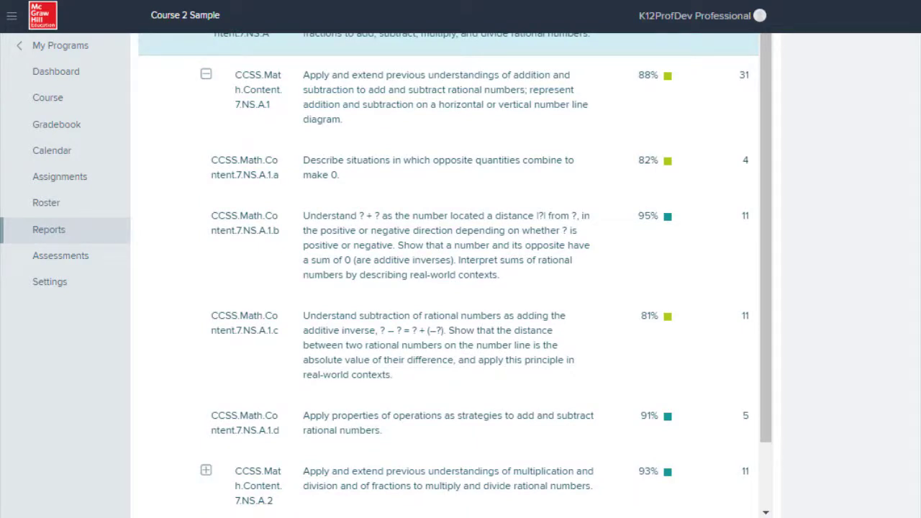
{"action": "scroll", "coordinate": [821, 421], "scroll_direction": "up", "scroll_amount": 1}
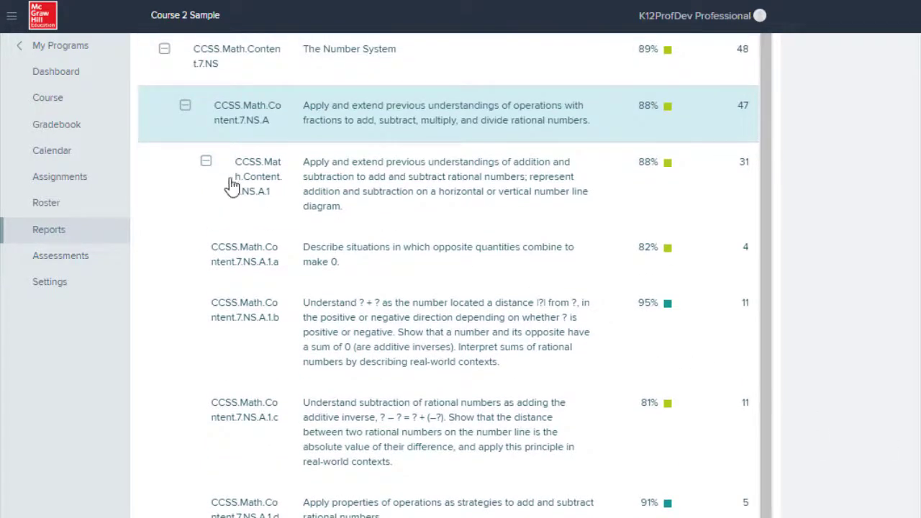
{"action": "left_click", "coordinate": [206, 163]}
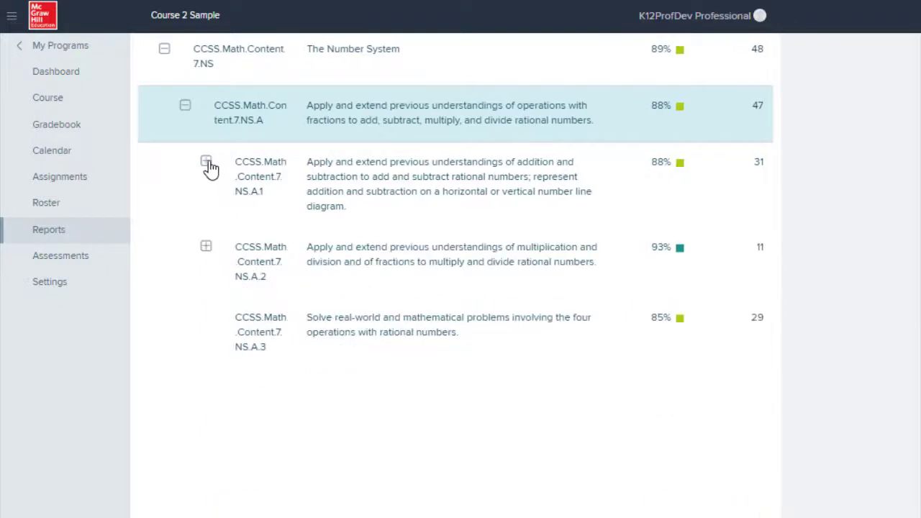
{"action": "left_click", "coordinate": [185, 108]}
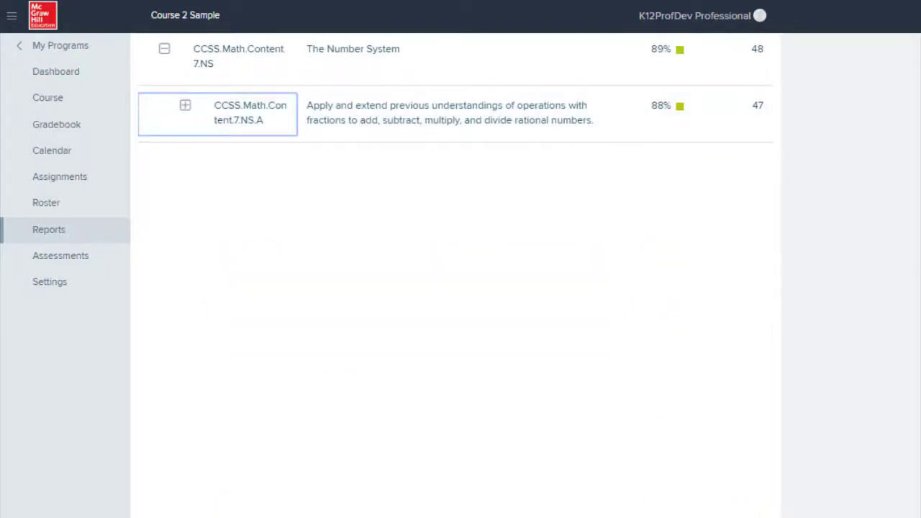
{"action": "scroll", "coordinate": [456, 216], "scroll_direction": "up", "scroll_amount": 2}
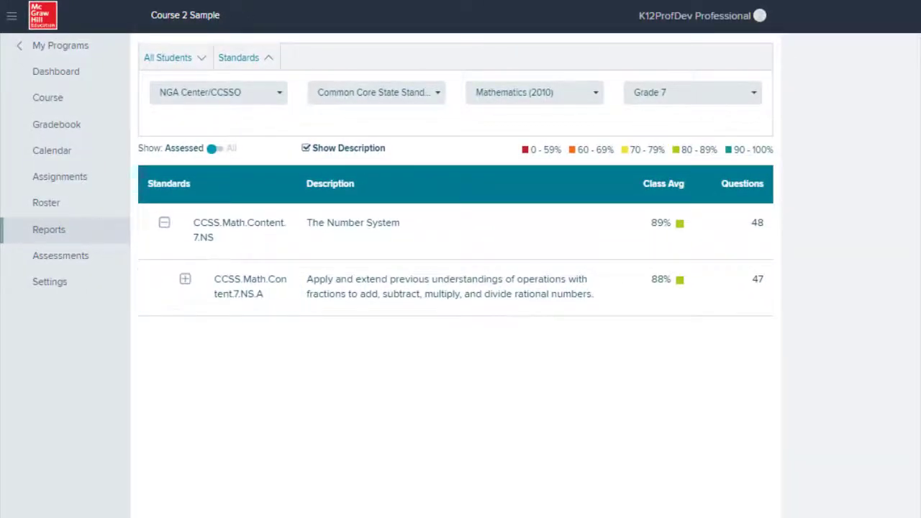
- Follow the View all Reports link at the top of the Standards Performance report
{"action": "scroll", "coordinate": [456, 288], "scroll_direction": "up", "scroll_amount": 2}
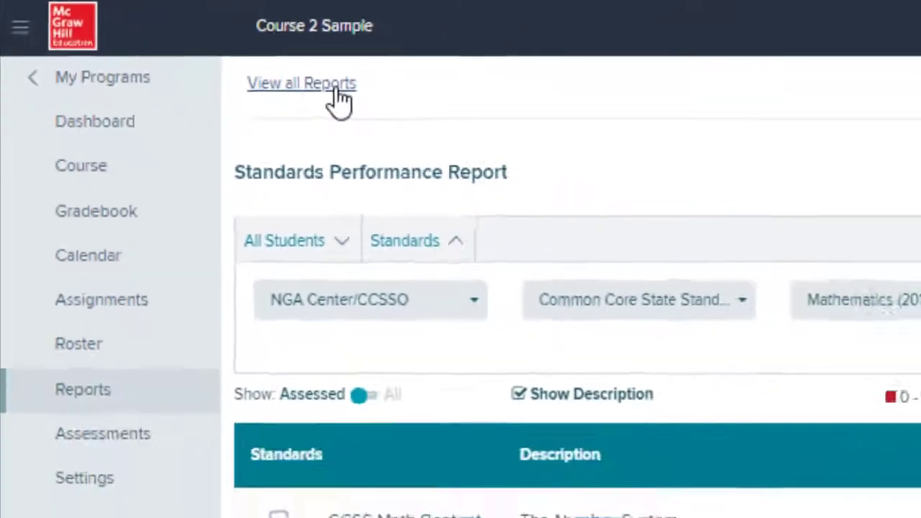
{"action": "left_click", "coordinate": [333, 90]}
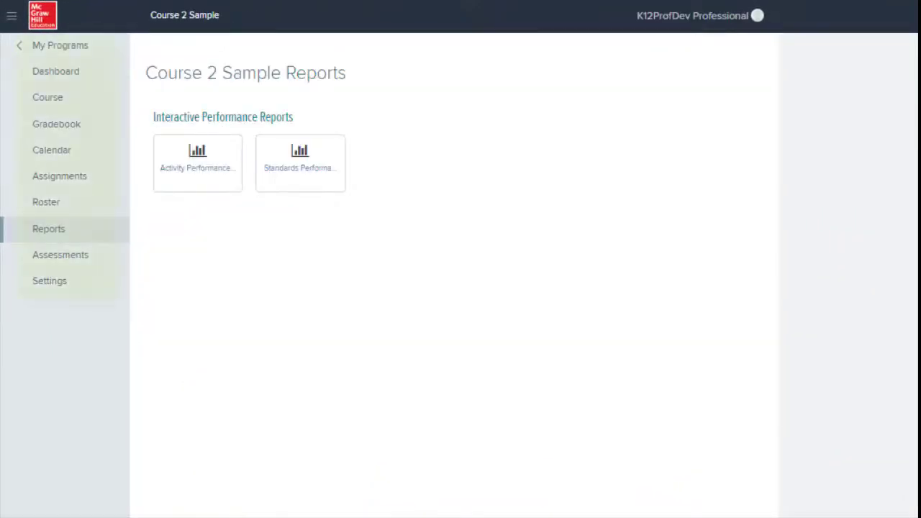